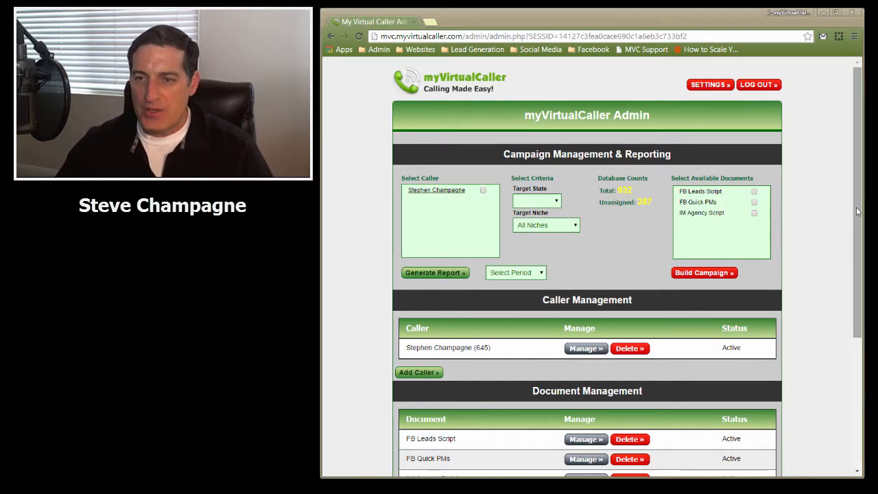
Open the List Builder for building a calling list from Google Places, then launch its Local KW Generator
scroll(857, 212, "down", 3)
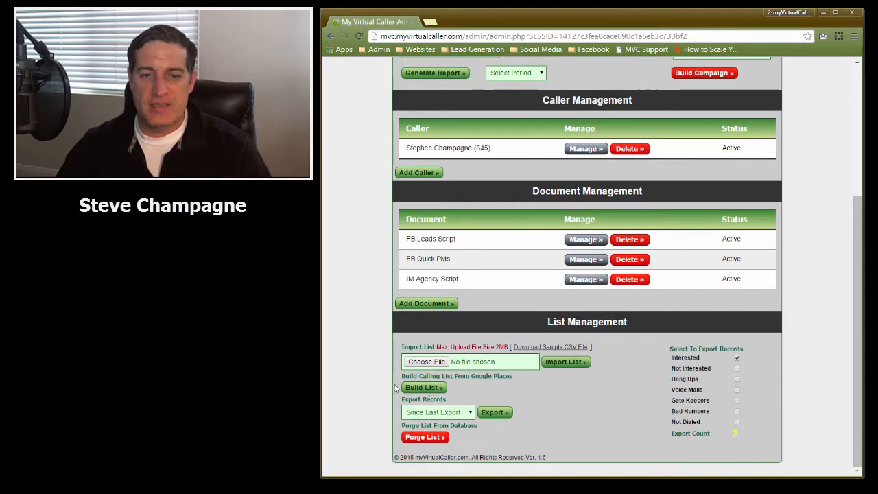
left_click(415, 388)
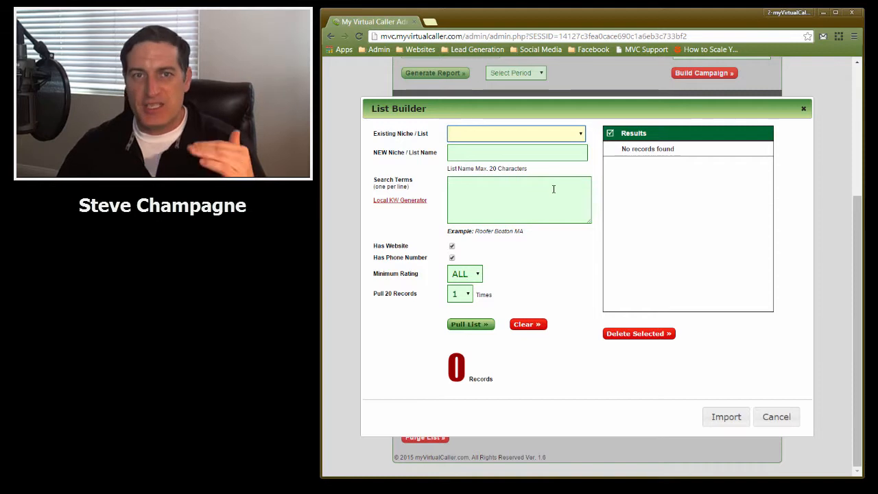
left_click(400, 201)
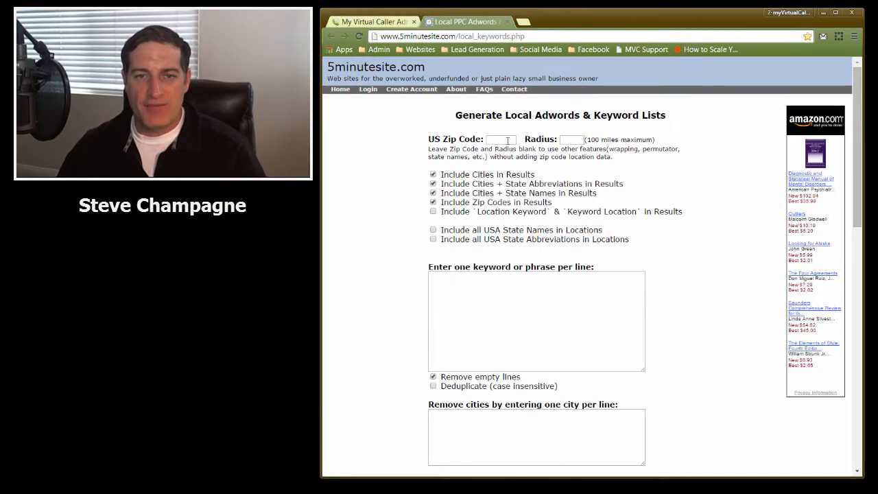
Set the keyword generator's US zip code to 97201 and the radius to 15
left_click(506, 140)
type("97201")
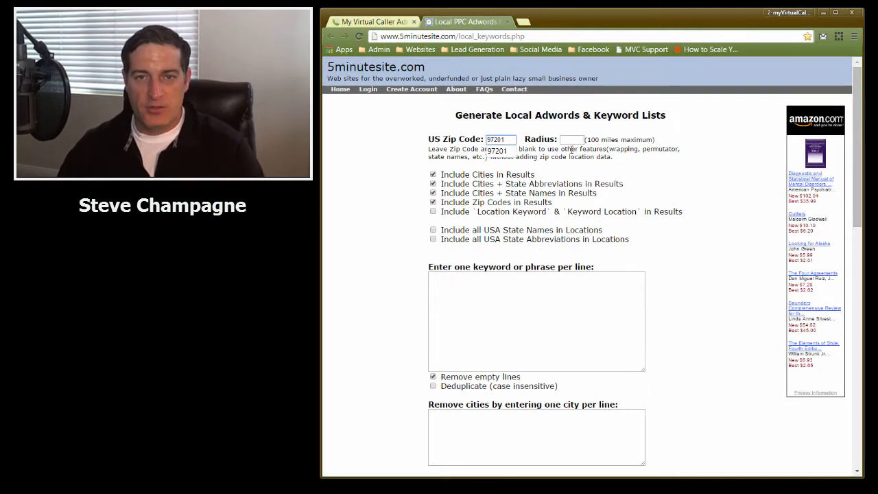
left_click(569, 142)
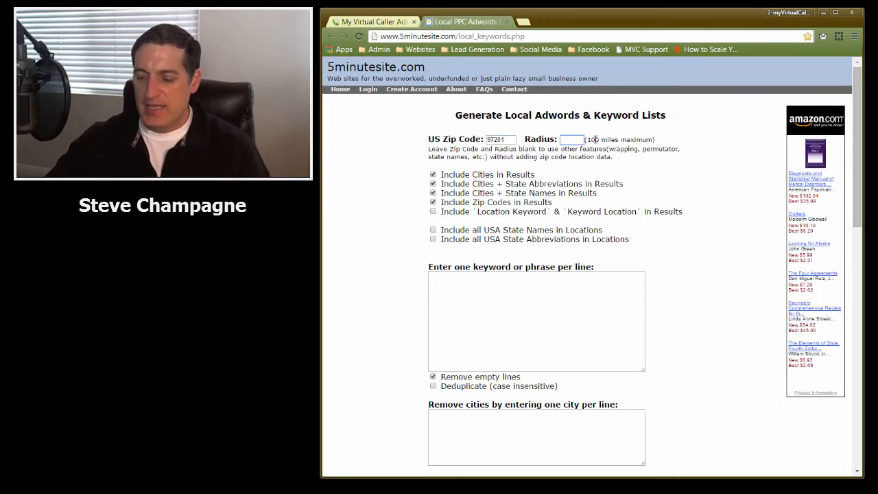
type("15")
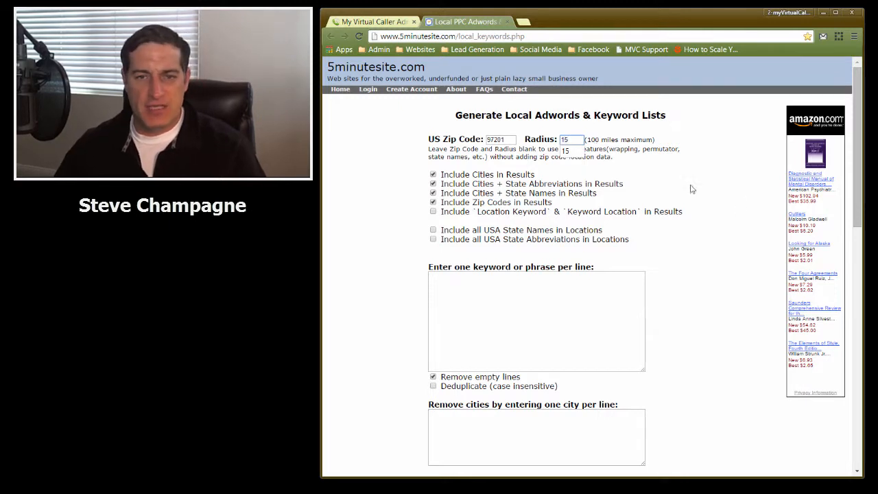
Enter Dentist as the keyword and exclude plain city names and zip codes from the results
left_click(484, 294)
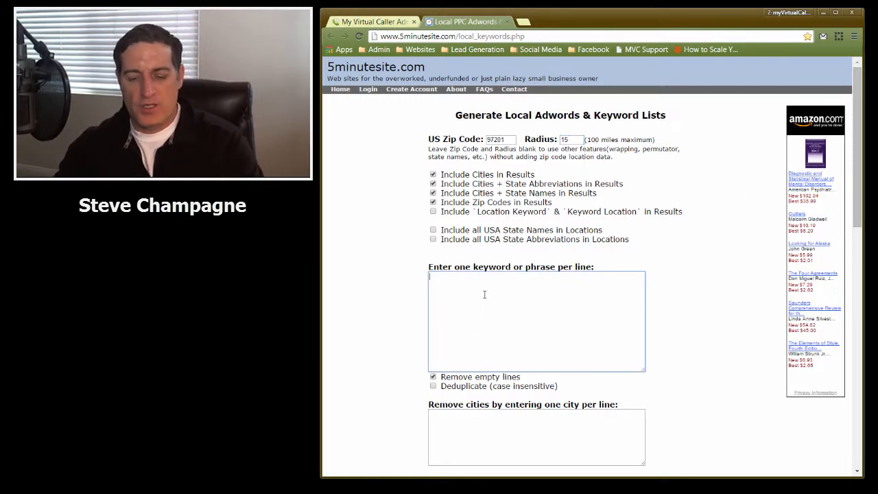
type("Dentist")
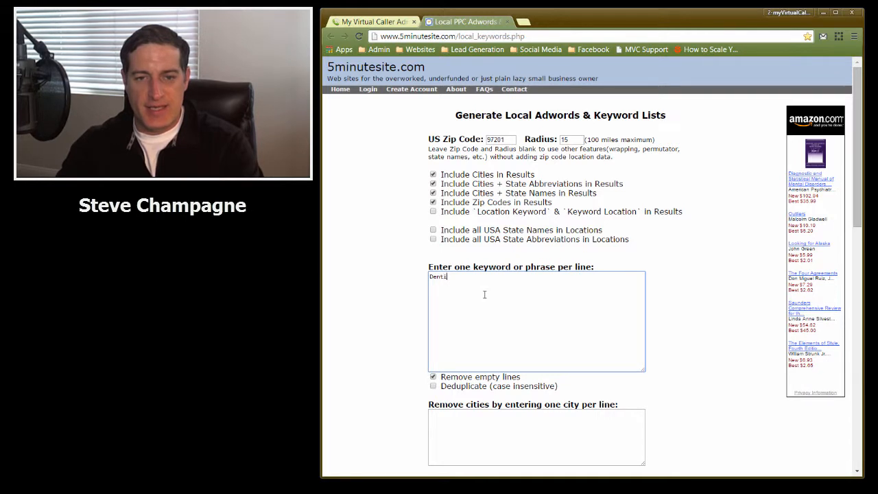
left_click(433, 203)
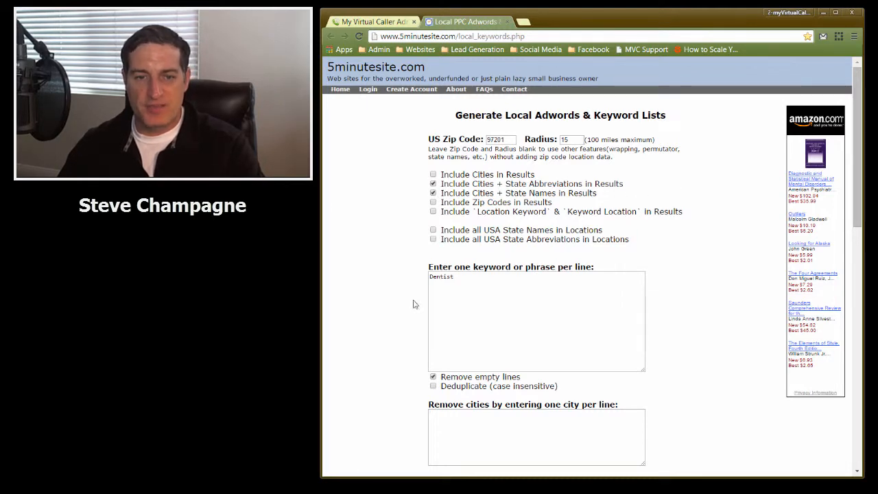
Generate the local keyword list and jump to its results
scroll(492, 297, "down", 7)
left_click(551, 334)
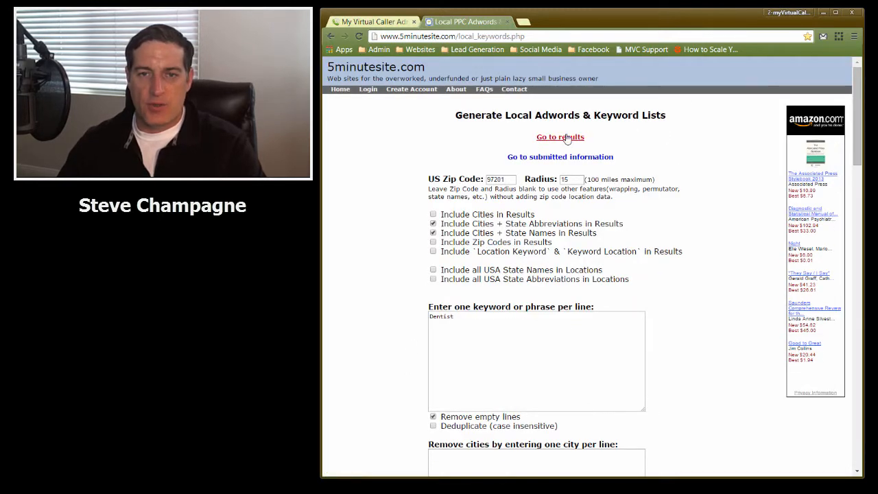
left_click(560, 136)
scroll(414, 401, "down", 3)
scroll(414, 401, "down", 1)
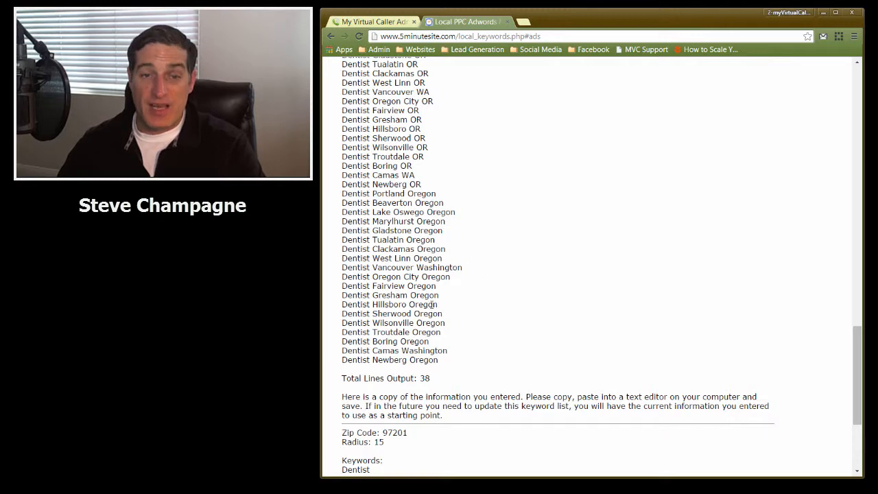
scroll(392, 332, "up", 1)
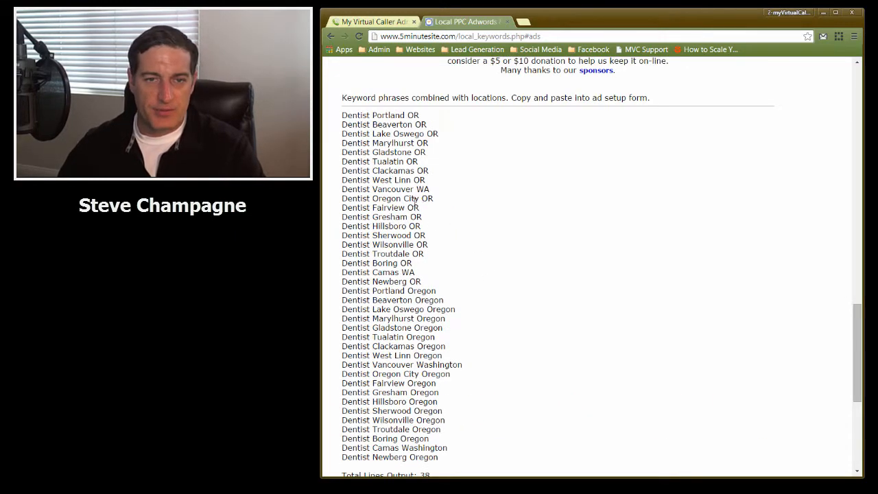
Select and copy the keyword lines from Dentist Portland OR through Dentist Hillsboro OR
left_click_drag(415, 203, 340, 117)
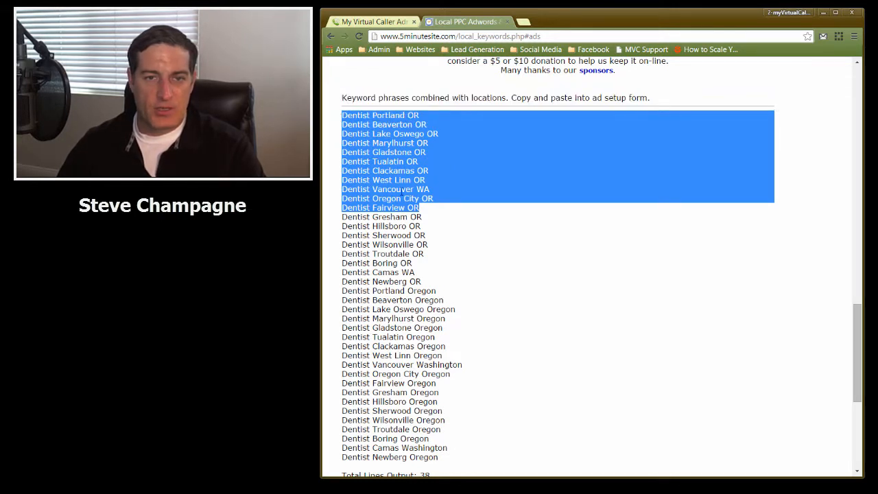
left_click(425, 228)
left_click_drag(420, 226, 332, 111)
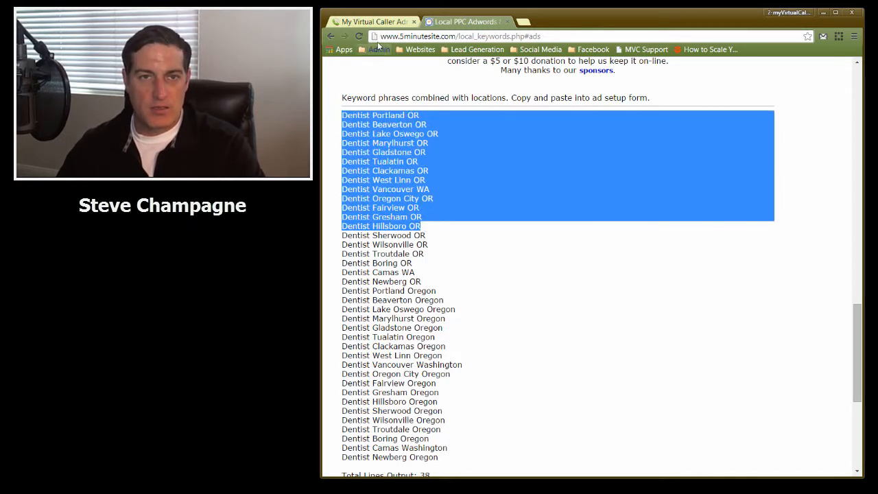
Return to the List Builder and paste the copied keywords into the Search Terms field
left_click(374, 21)
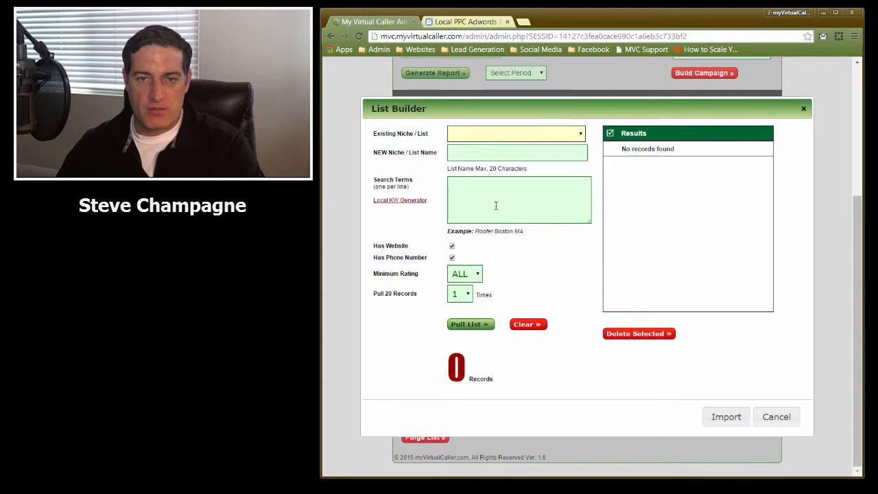
left_click(490, 192)
key("ctrl+v")
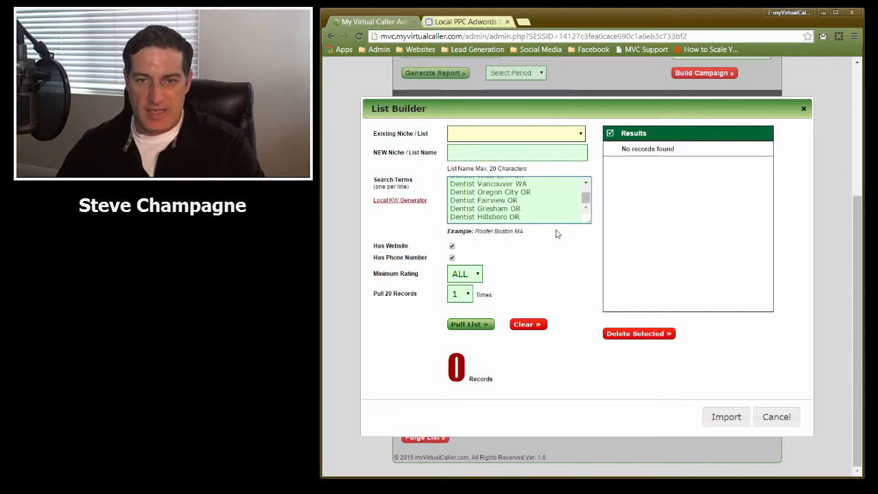
Remove the Dentist Vancouver WA line from the search terms
left_click_drag(588, 221, 589, 338)
left_click_drag(542, 251, 435, 252)
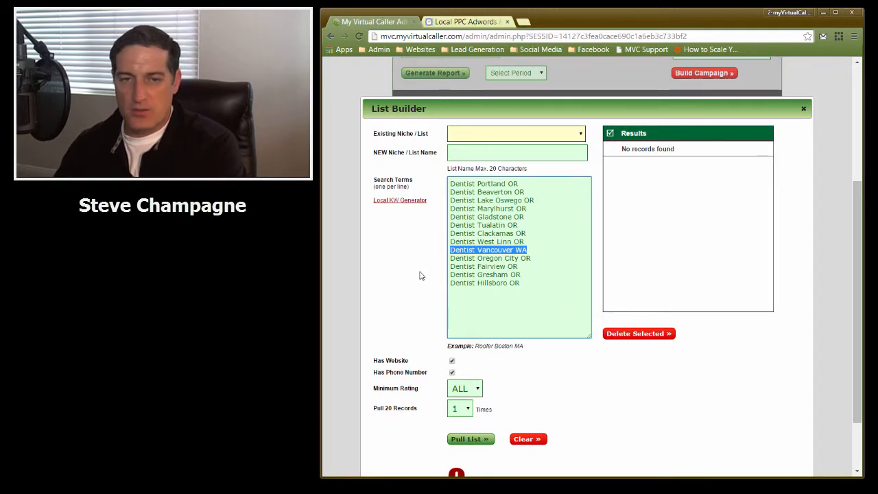
key("Right")
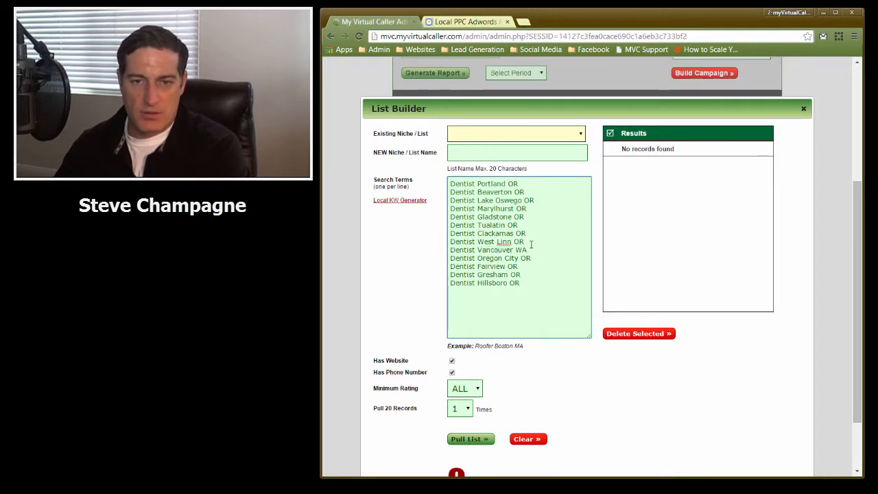
left_click_drag(532, 250, 444, 251)
key("Delete")
key("Delete")
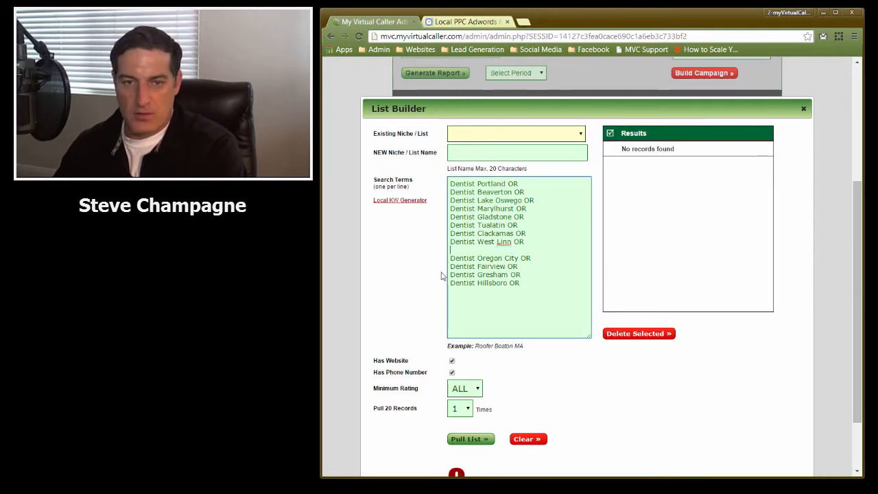
Name the new niche list Dentist OR
left_click(461, 152)
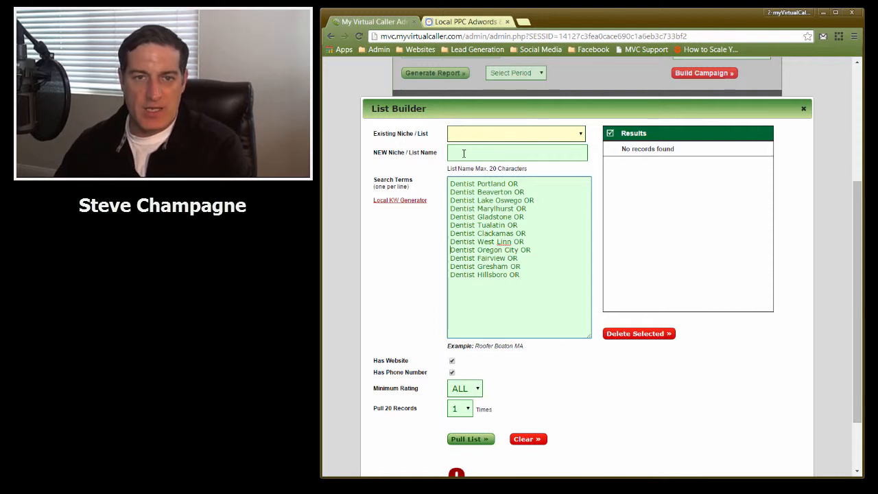
type("Den")
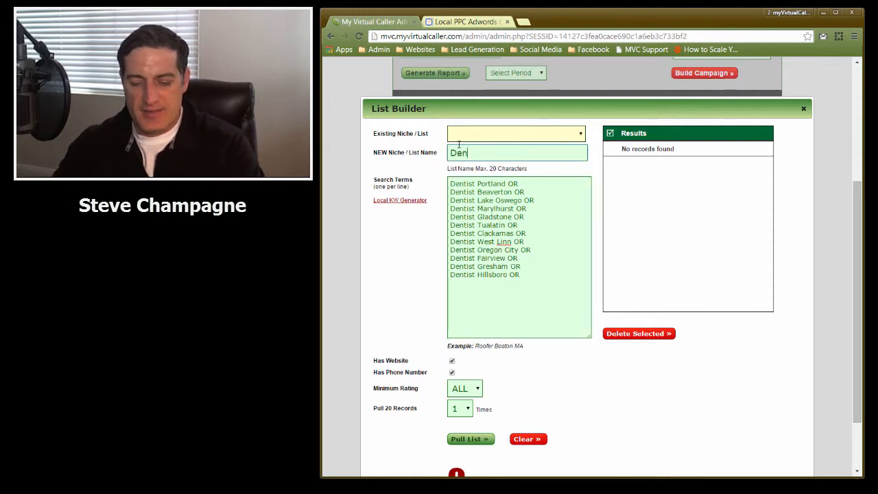
type("tist OR")
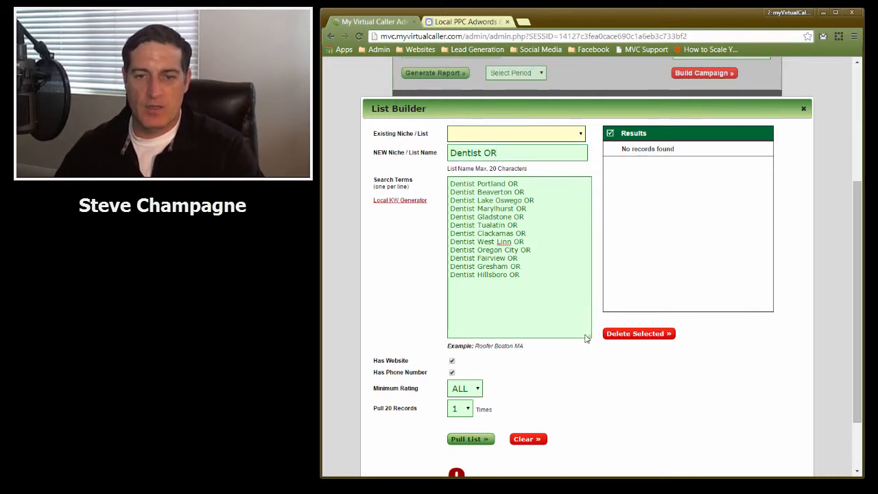
left_click_drag(586, 338, 567, 194)
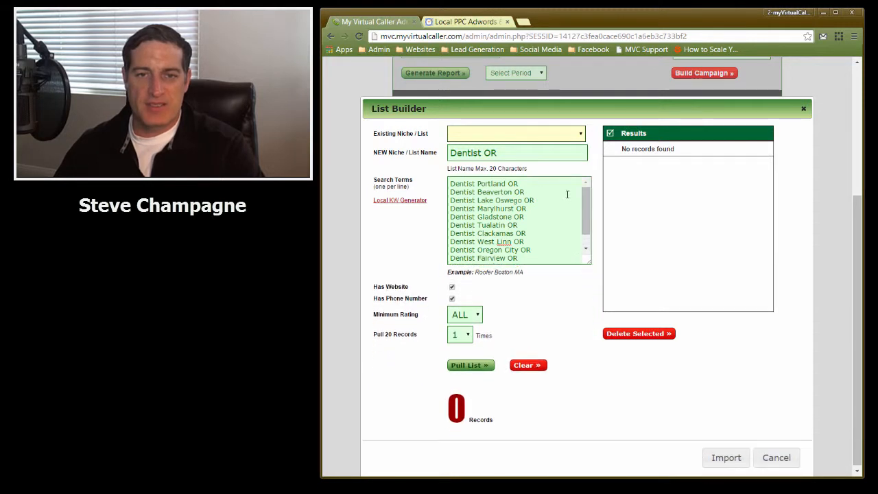
Pull the list, fetching 20 records once per search term
left_click(513, 136)
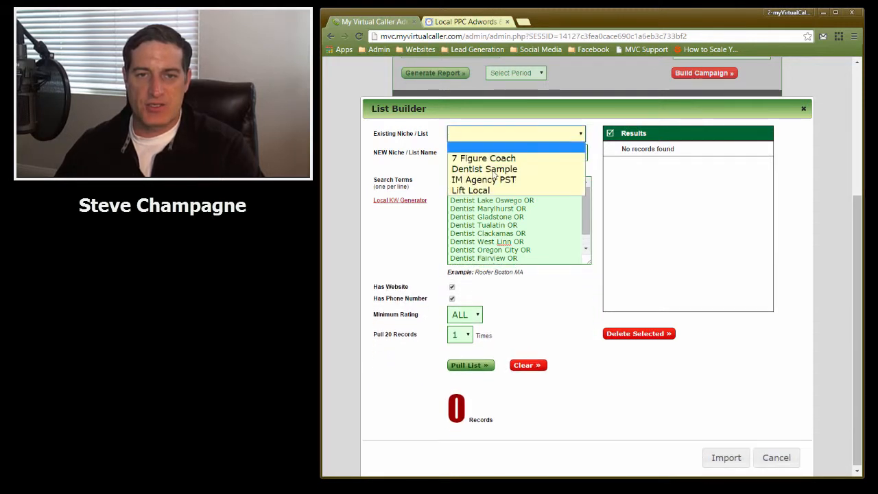
left_click(494, 136)
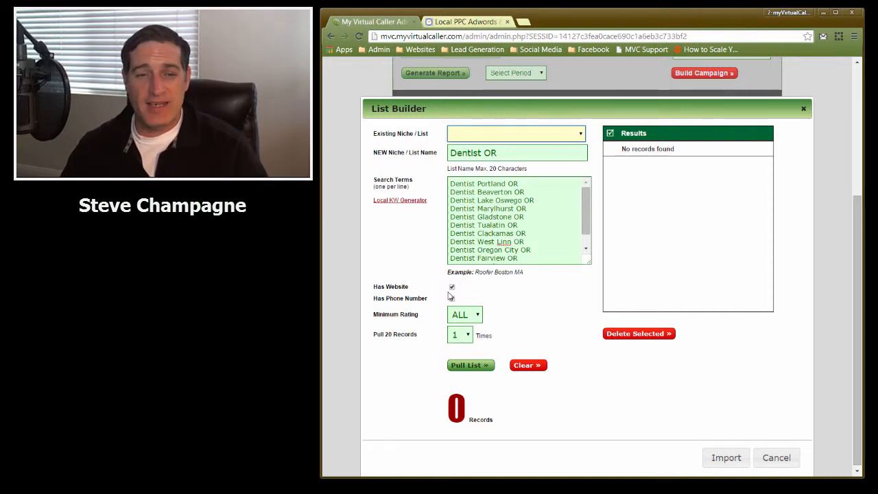
left_click(452, 298)
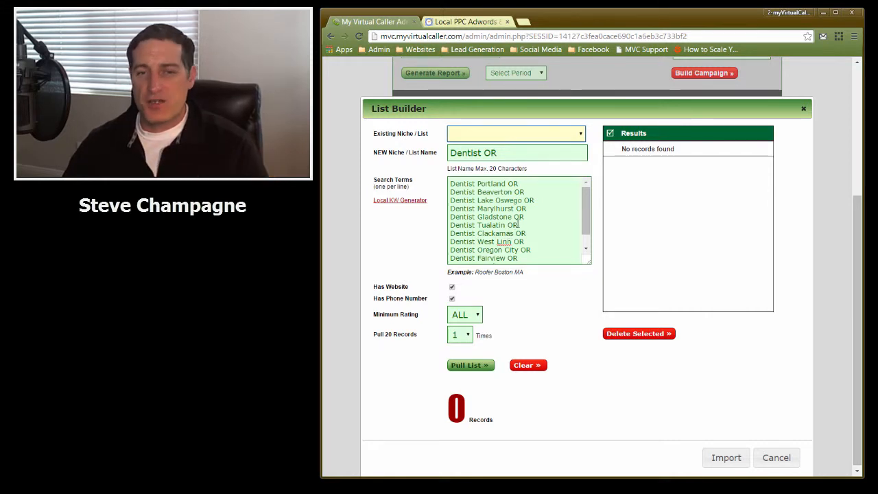
left_click(463, 336)
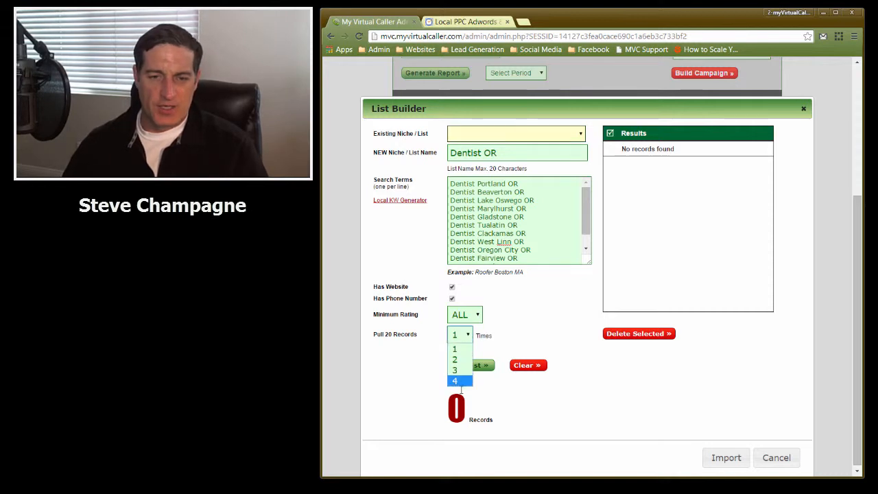
left_click(460, 334)
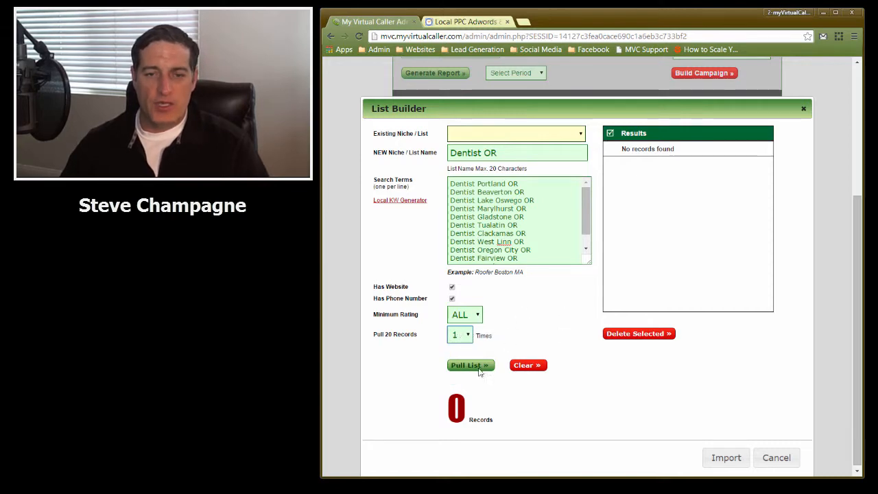
left_click(470, 364)
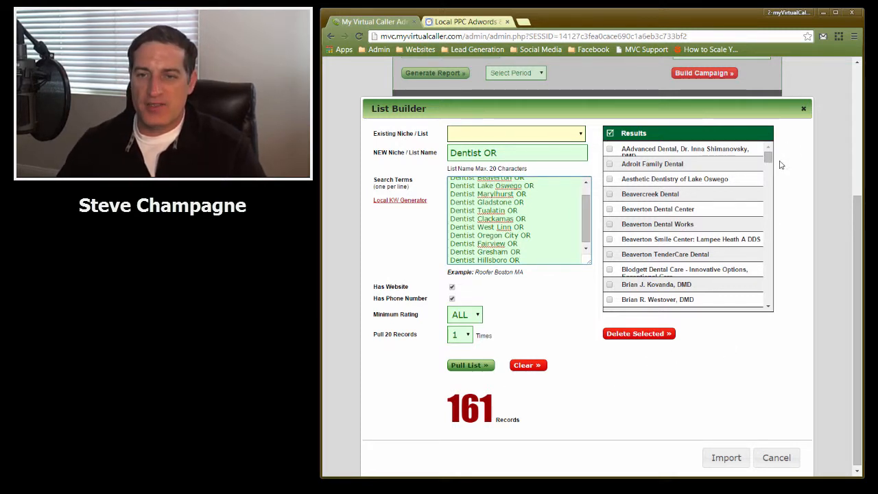
Mark the duplicate Bright Now! Dental and Gentle Dental entries in the results
left_click_drag(769, 155, 768, 170)
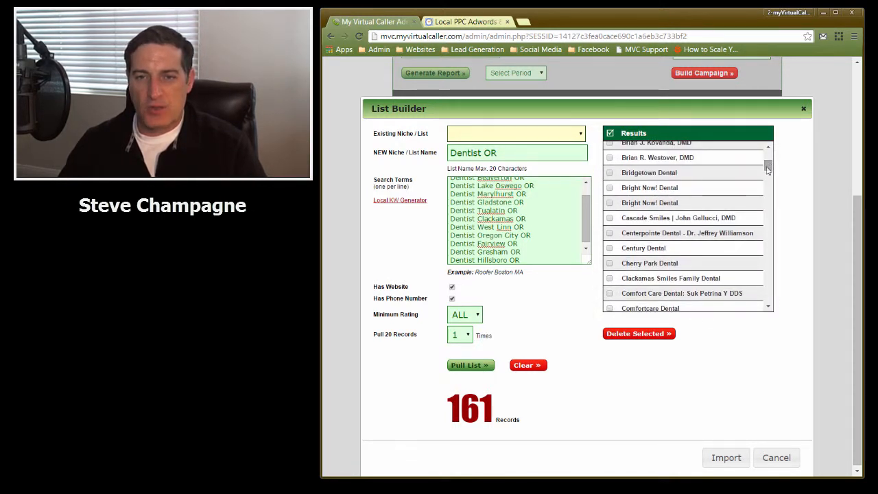
left_click(610, 203)
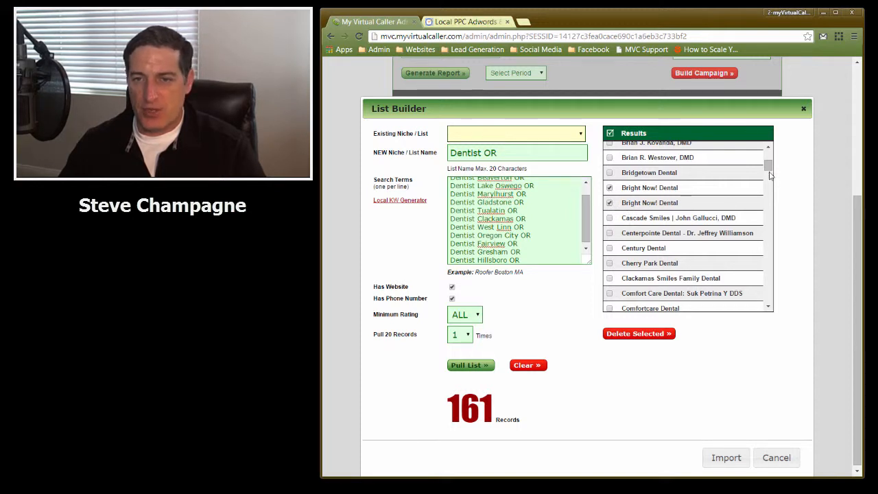
left_click_drag(769, 165, 771, 176)
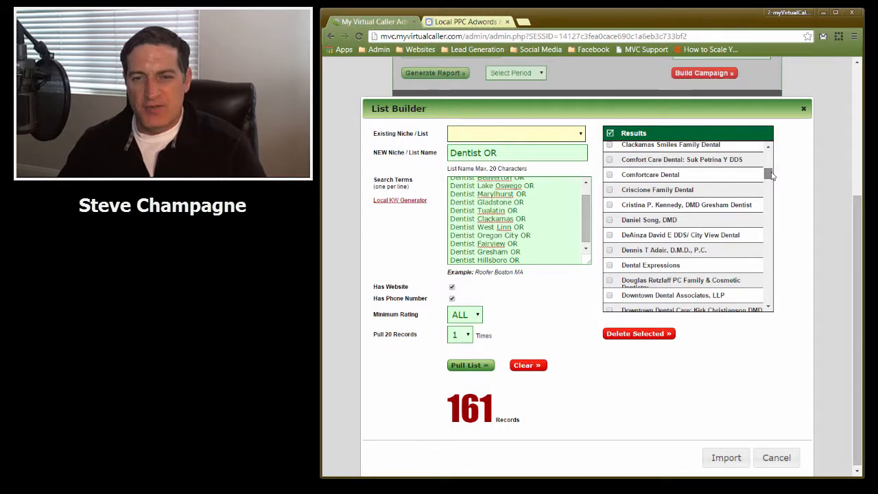
left_click_drag(771, 175, 775, 209)
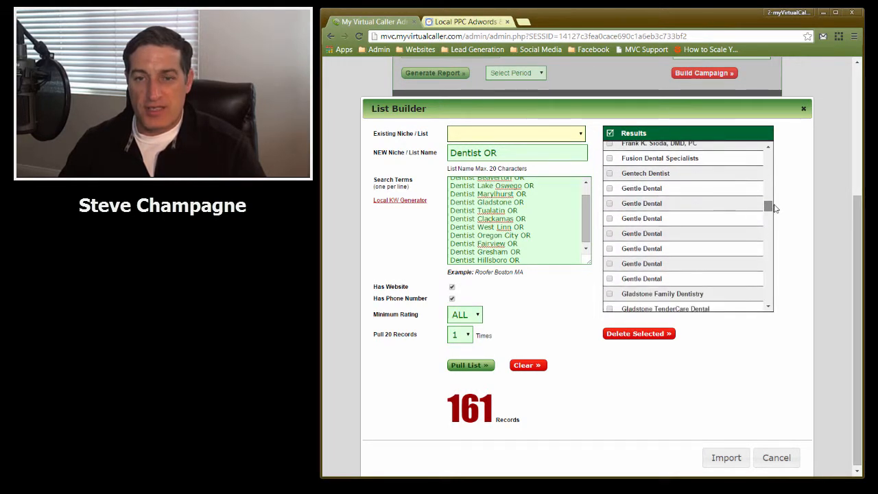
left_click(609, 188)
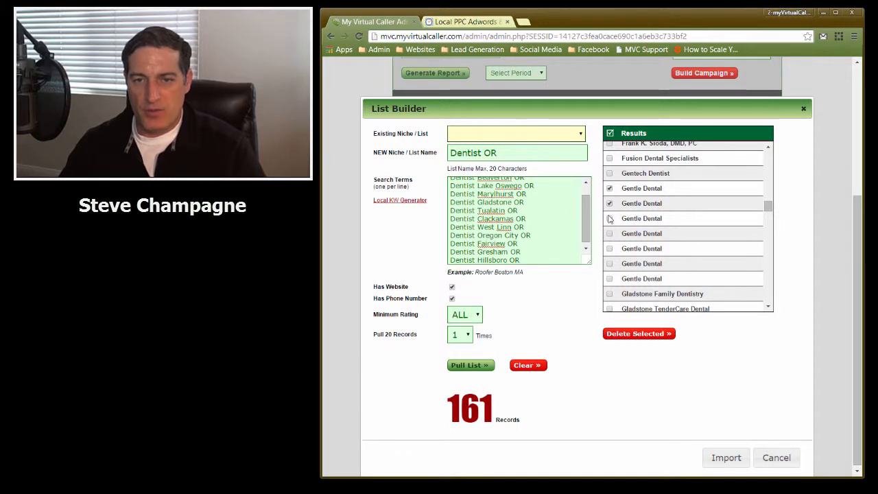
left_click(609, 249)
left_click(609, 278)
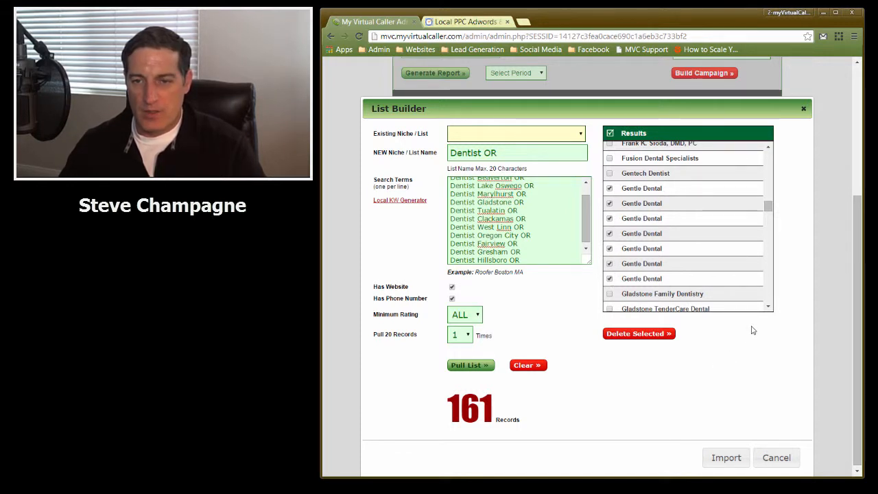
Delete the marked duplicate records from the results list and confirm the deletion
left_click_drag(773, 209, 773, 253)
left_click(643, 338)
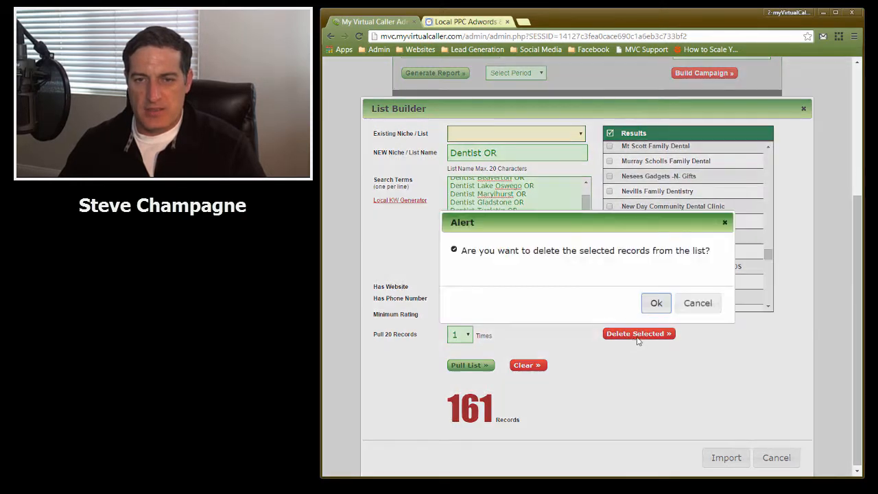
left_click(655, 303)
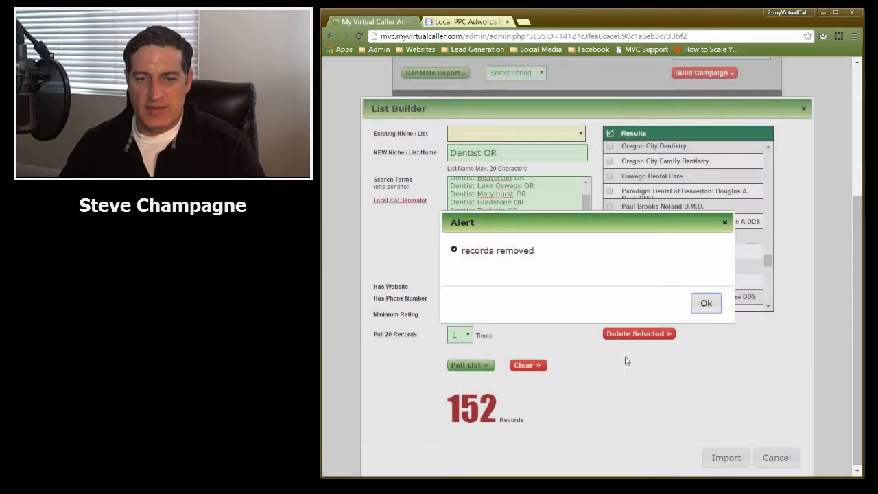
left_click(714, 301)
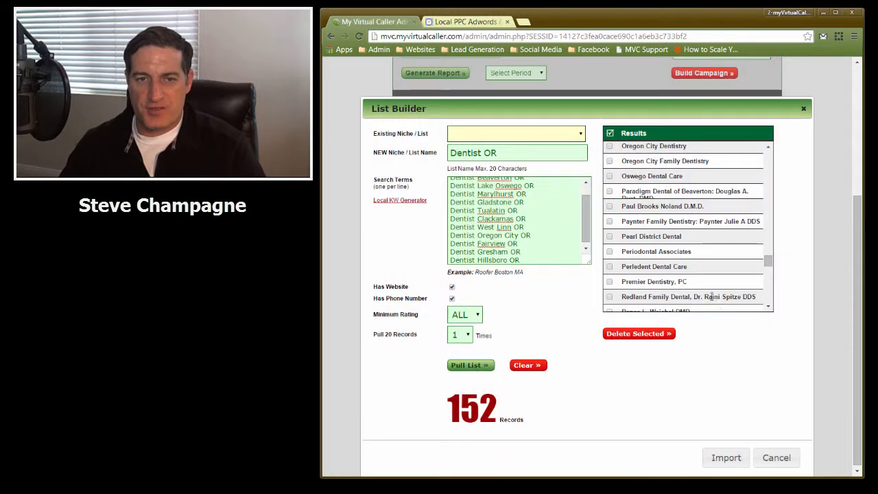
Import the remaining records into the new Dentist OR list
left_click(509, 134)
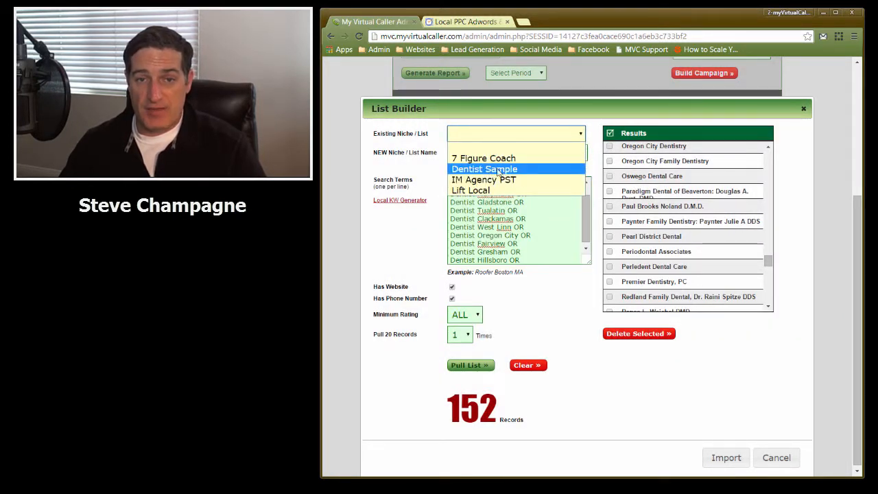
left_click(514, 133)
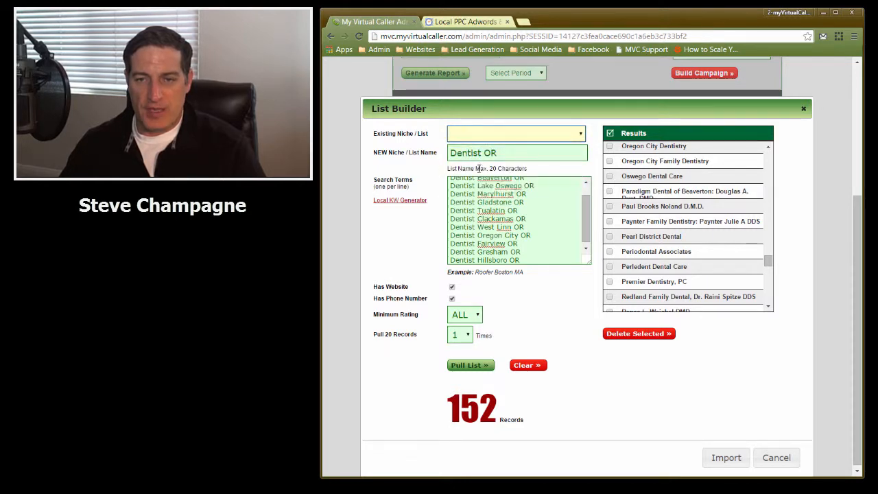
left_click(729, 460)
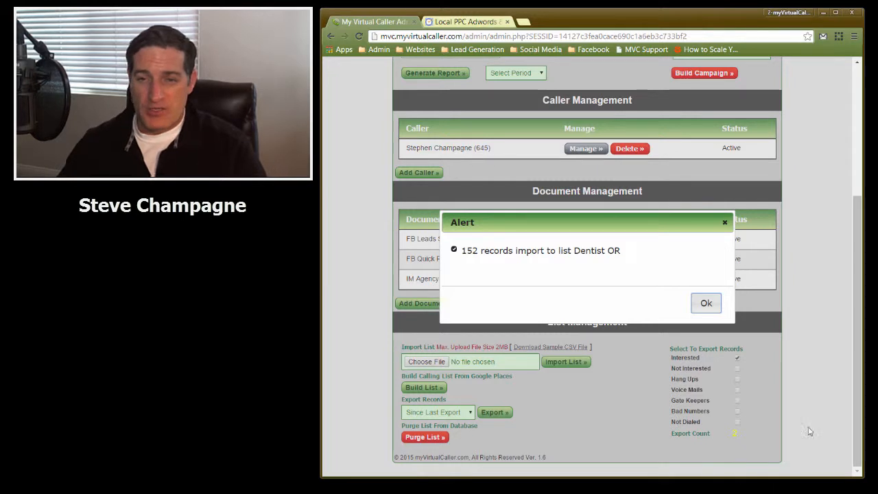
left_click(705, 303)
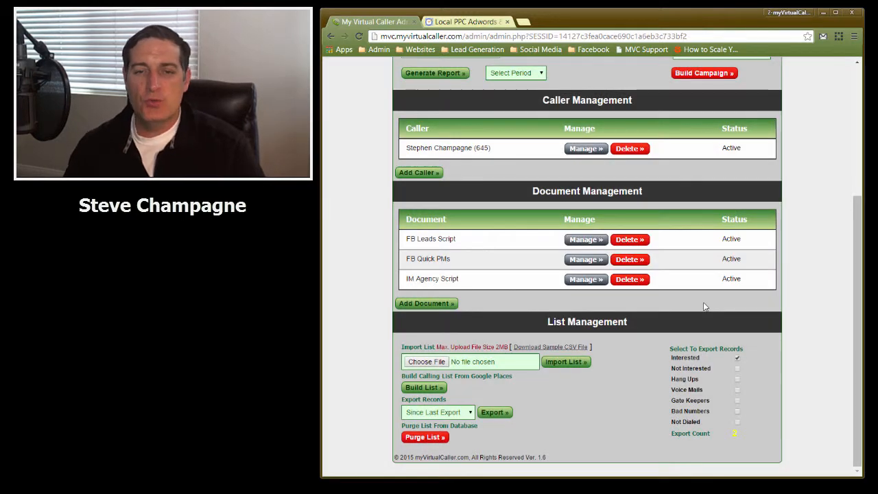